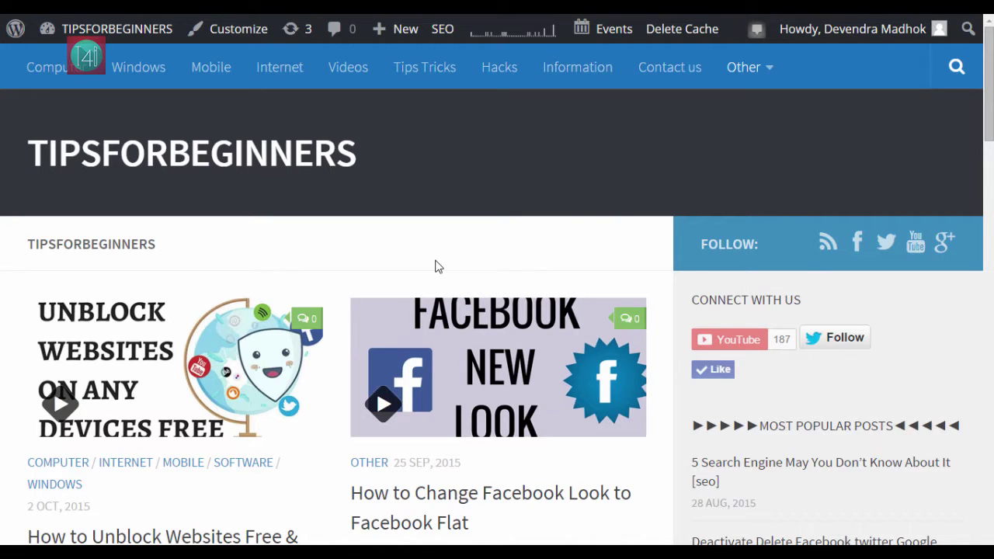
# Step: Get the 2,658 KB Windows USB/DVD Download Tool installer from CodePlex into the WIN 10 folder
pyautogui.scroll(-2, 434, 266)
pyautogui.scroll(1, 435, 267)
pyautogui.scroll(-2, 435, 266)
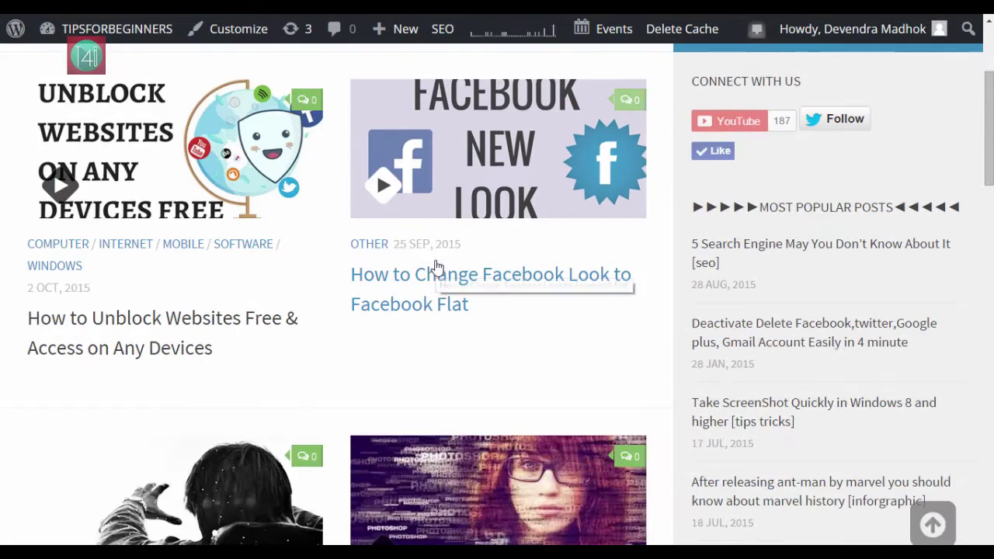
pyautogui.scroll(-3, 407, 290)
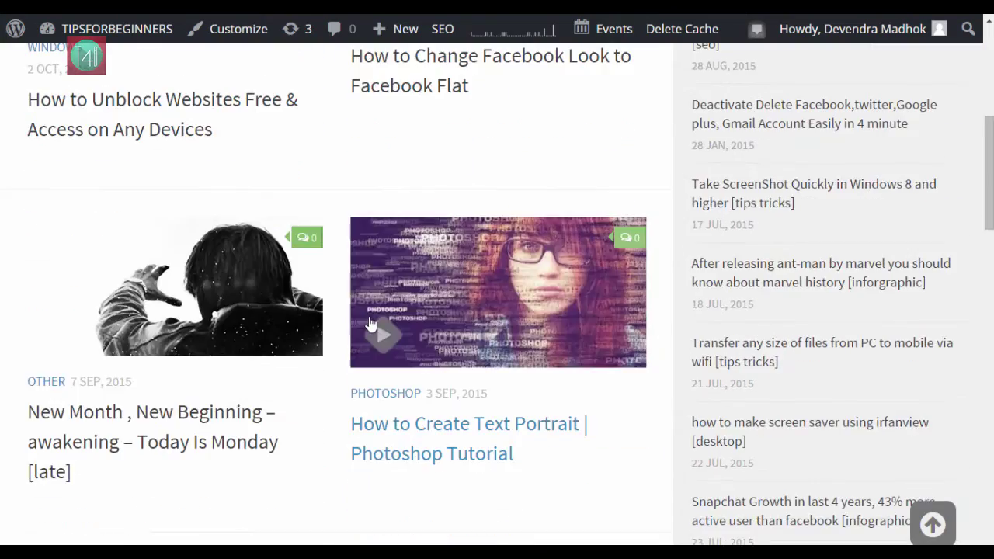
pyautogui.scroll(-9, 370, 325)
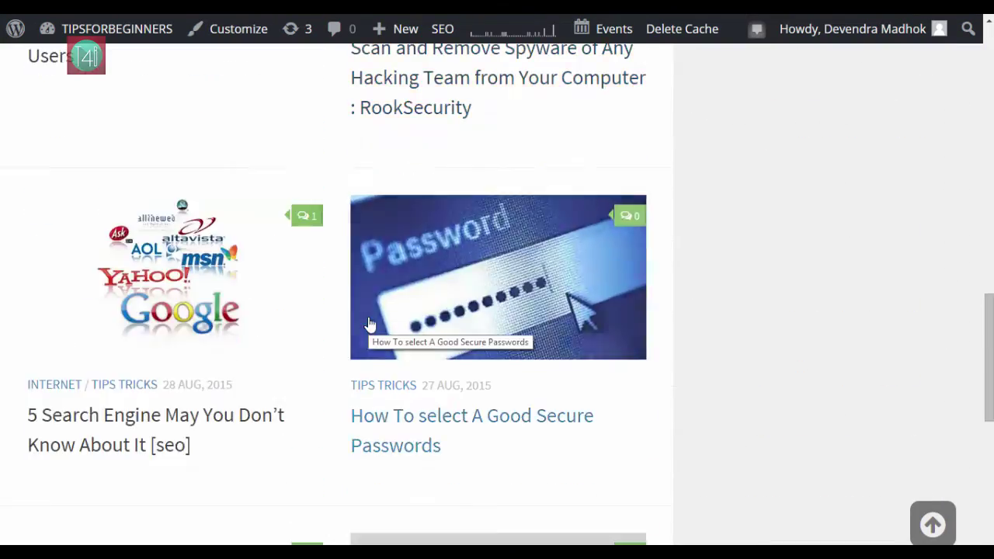
pyautogui.scroll(7, 370, 325)
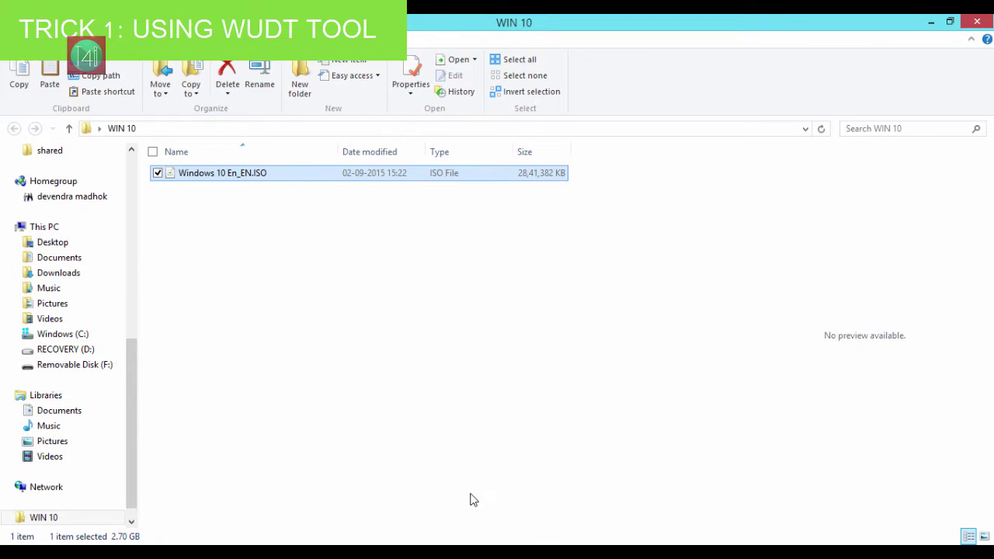
pyautogui.moveTo(536, 553)
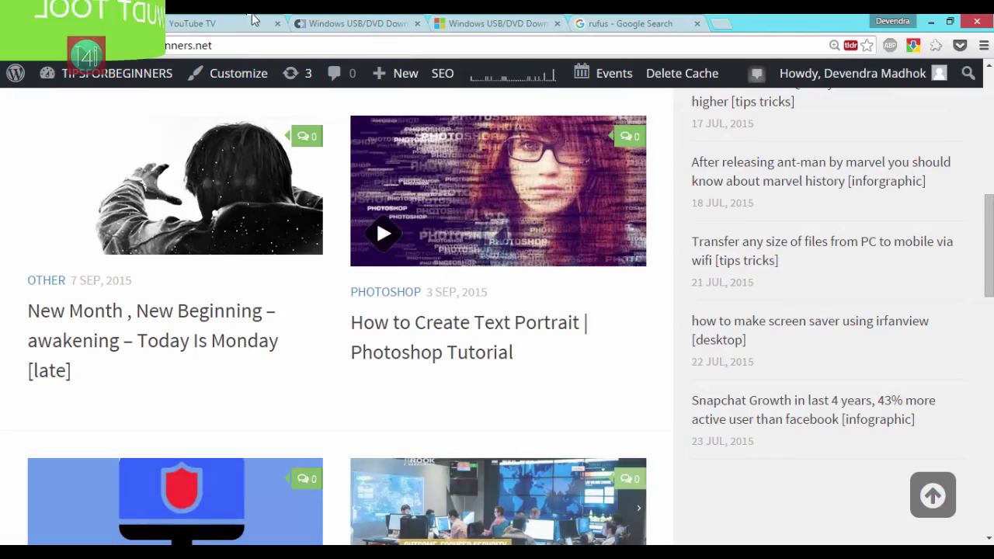
pyautogui.click(333, 20)
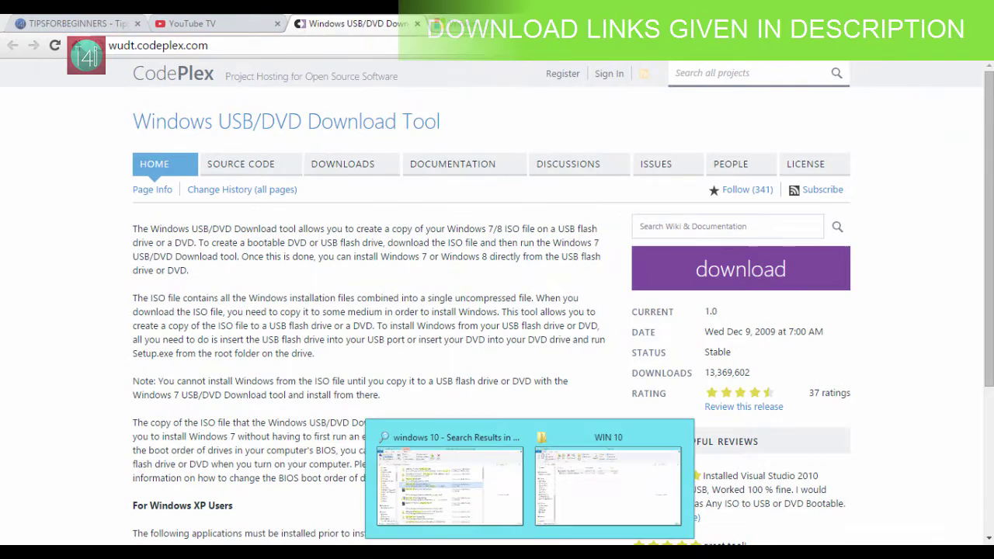
pyautogui.click(567, 485)
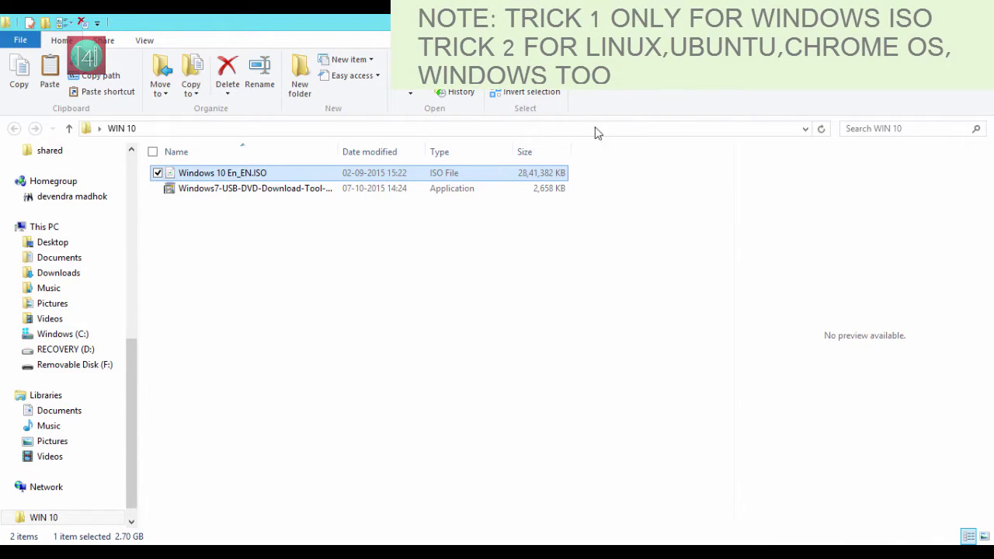
# Step: Install the download tool, choose Windows 10 En_EN.ISO from WIN 10 as source, and continue
pyautogui.doubleClick(200, 191)
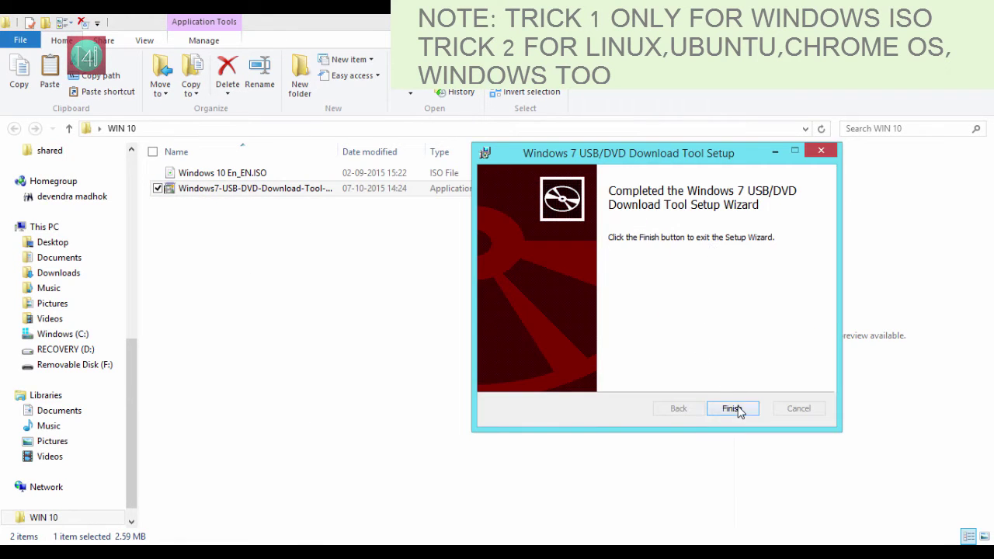
pyautogui.click(733, 408)
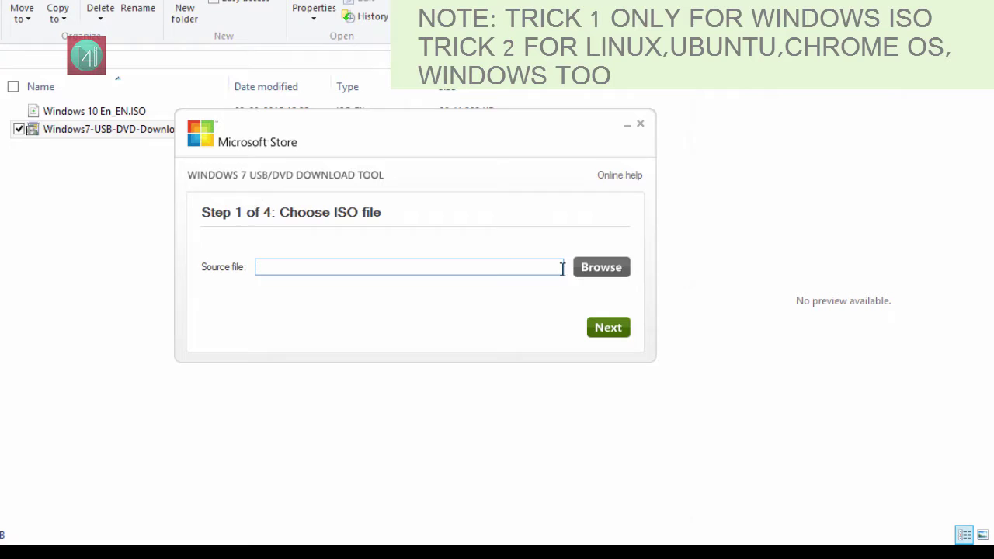
pyautogui.click(604, 271)
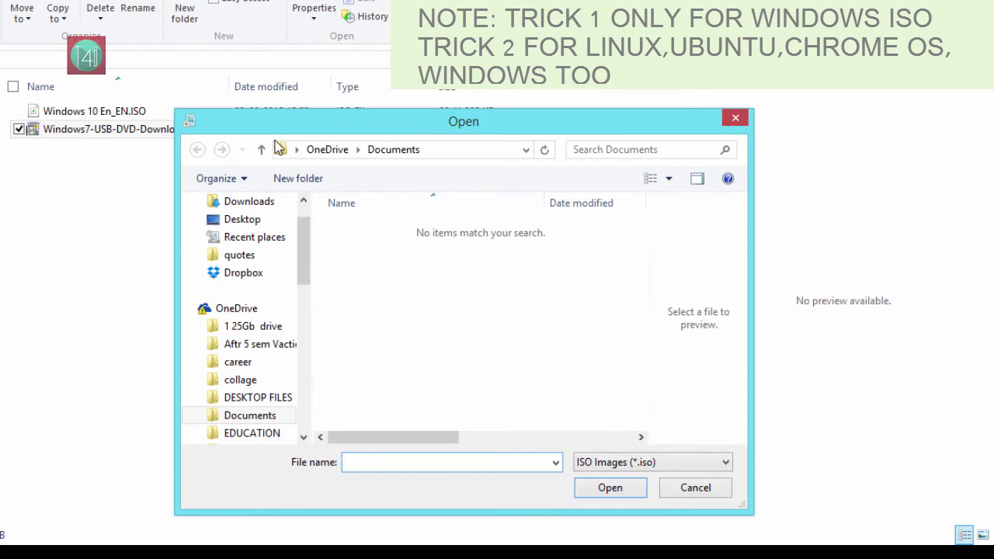
pyautogui.click(296, 150)
pyautogui.click(361, 446)
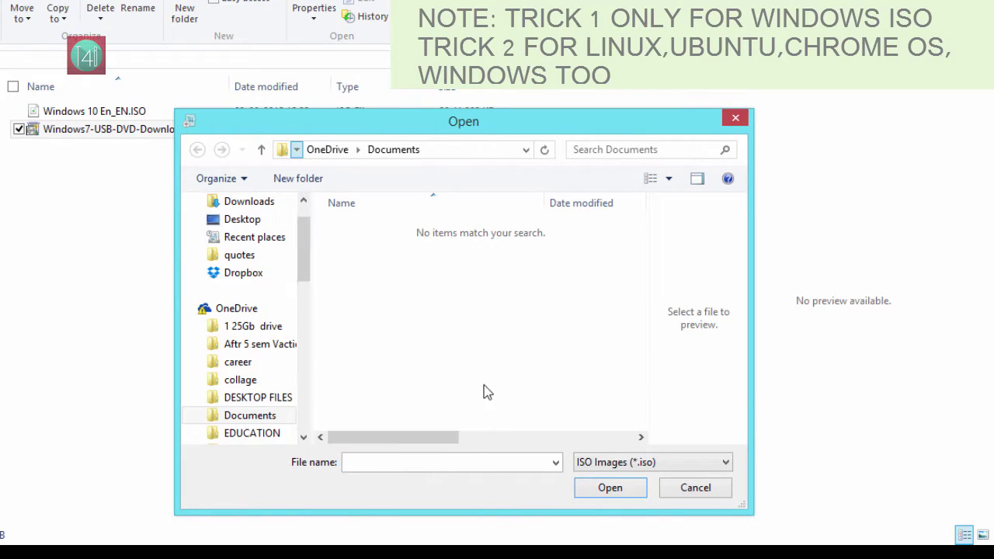
pyautogui.click(410, 228)
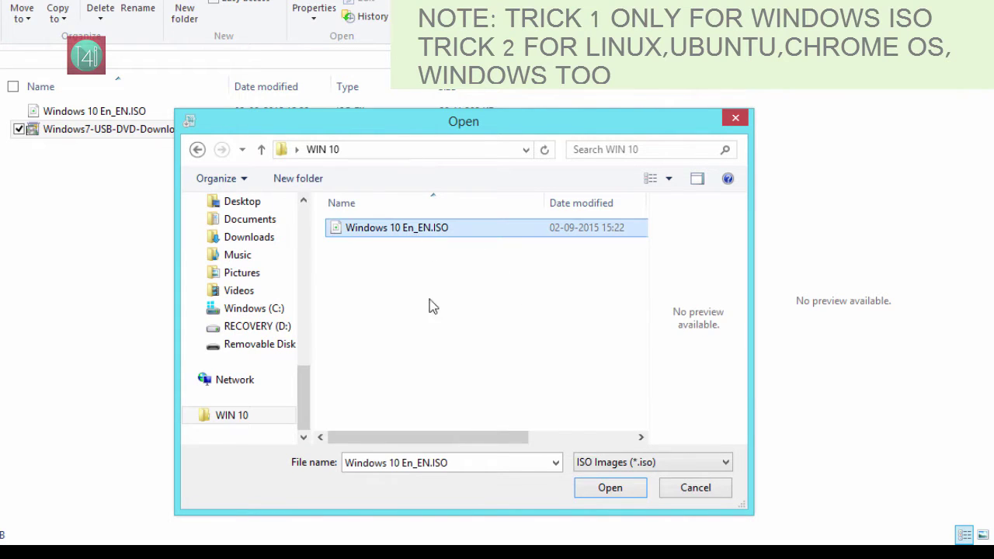
pyautogui.click(610, 487)
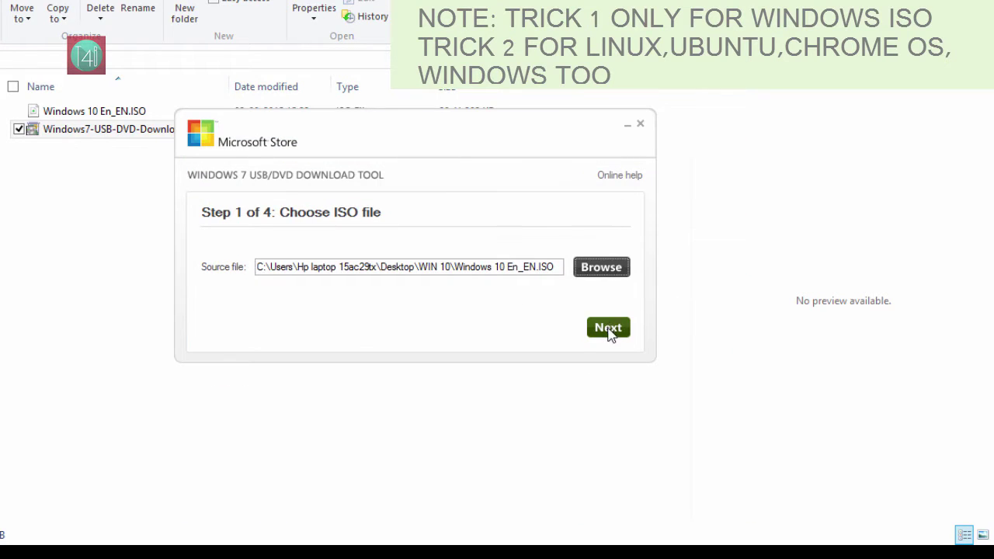
pyautogui.click(609, 328)
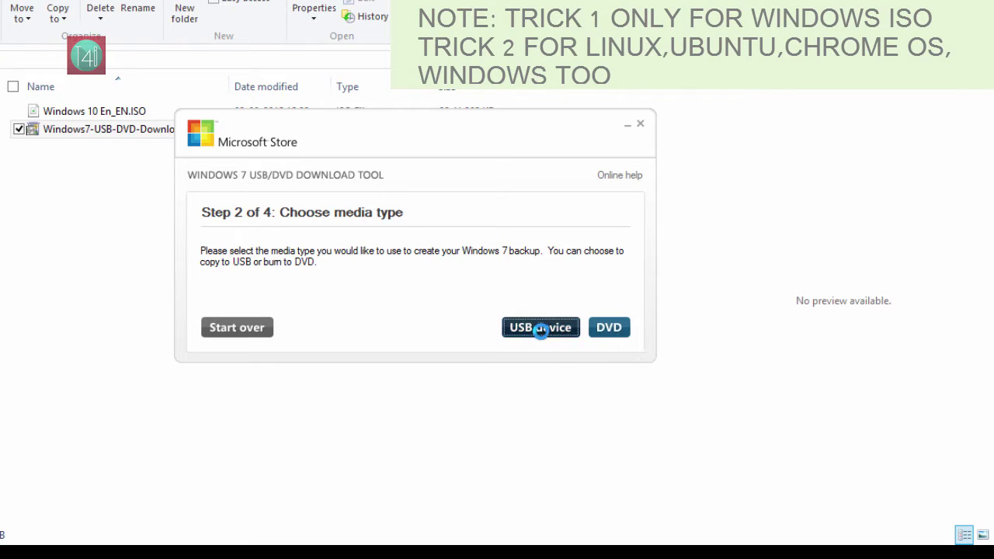
# Step: Choose USB device with the F:\ Removable Disk as target and begin copying
pyautogui.click(540, 330)
pyautogui.click(397, 289)
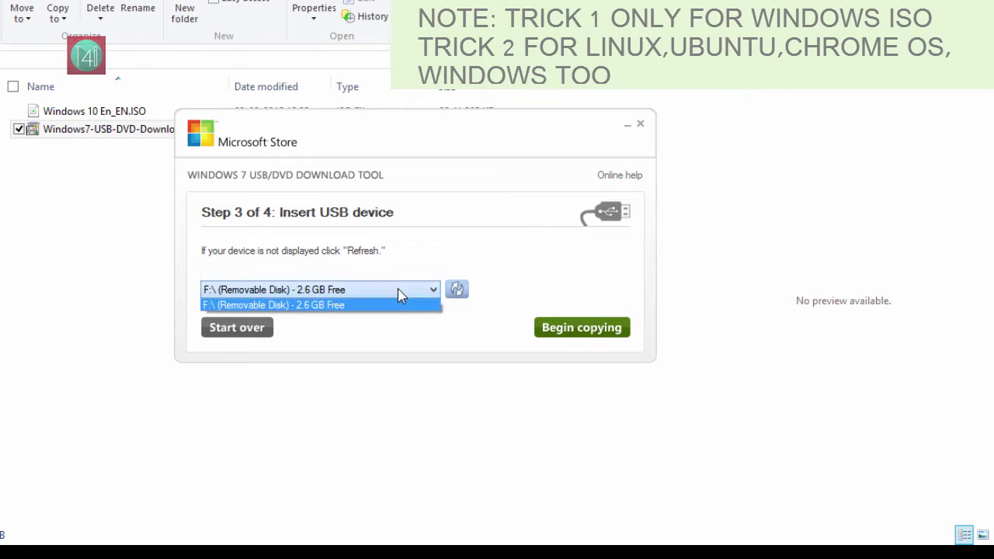
pyautogui.click(399, 302)
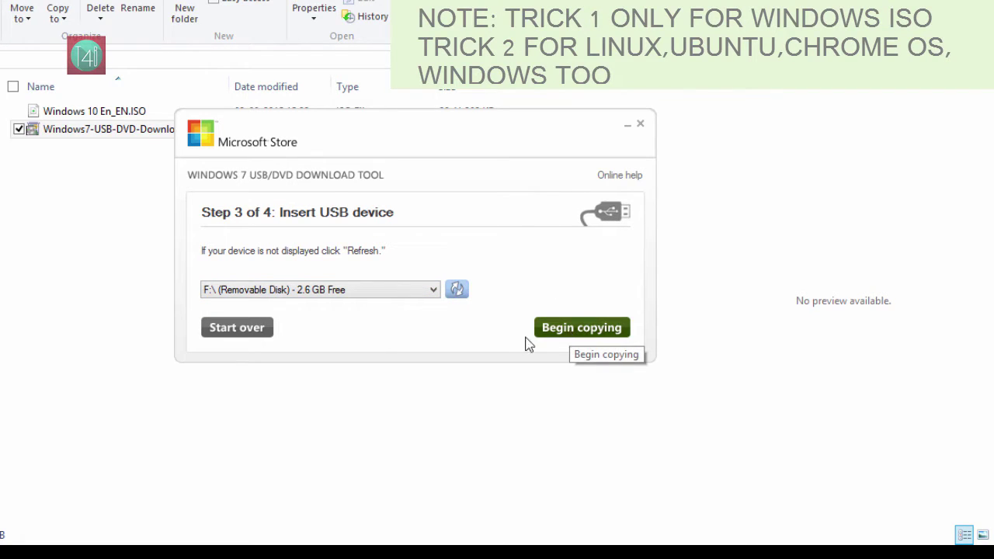
pyautogui.click(581, 332)
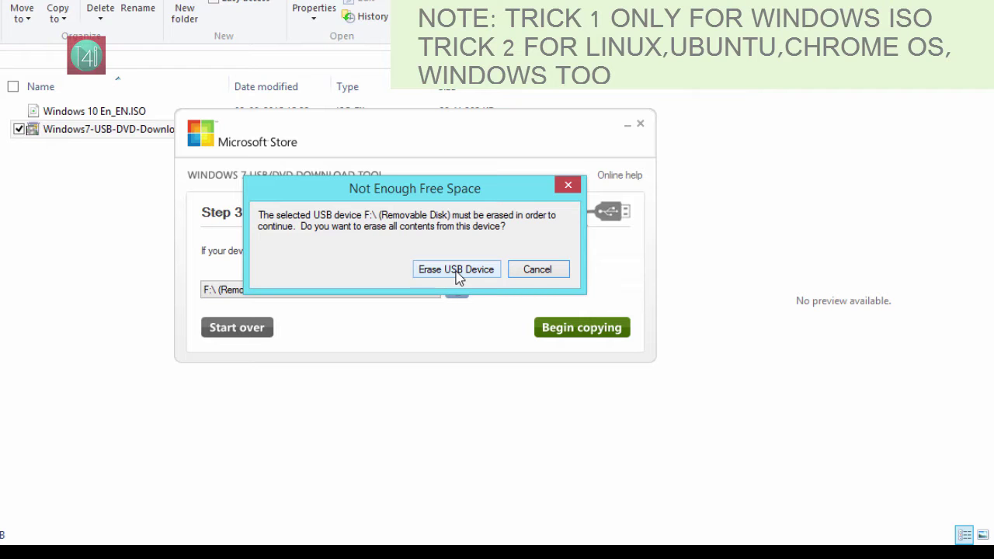
# Step: Erase the USB drive to start copying, then cancel the copy at 2%
pyautogui.click(459, 278)
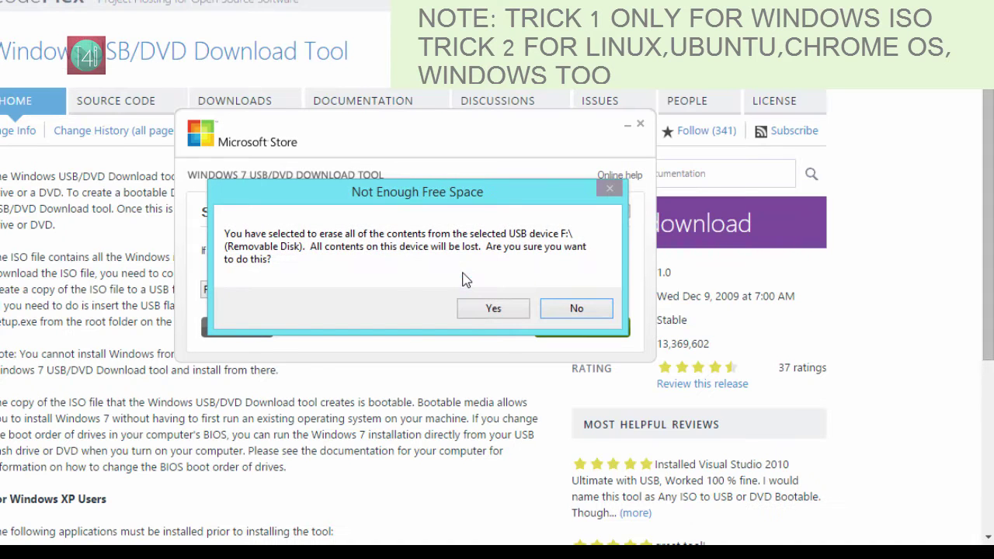
pyautogui.click(489, 311)
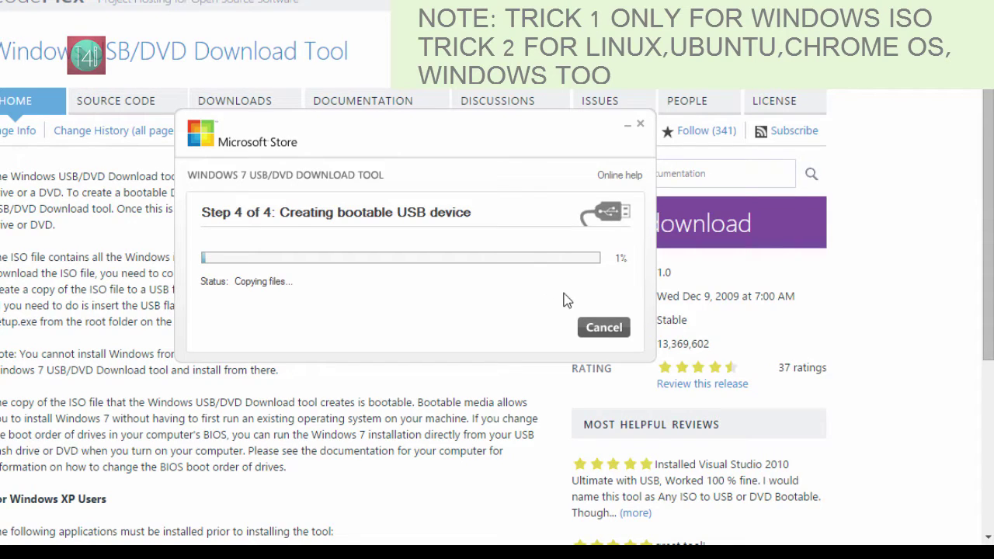
pyautogui.click(604, 330)
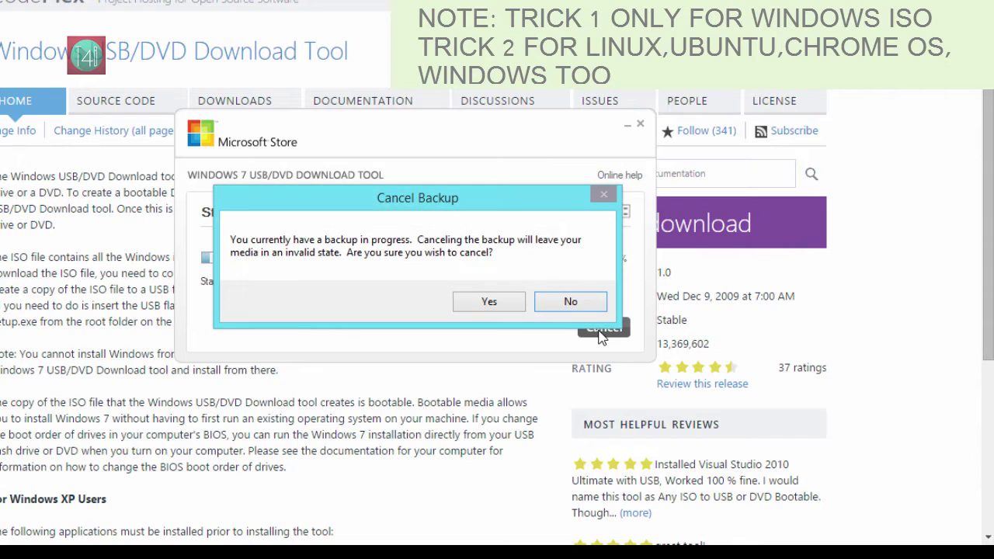
pyautogui.click(489, 302)
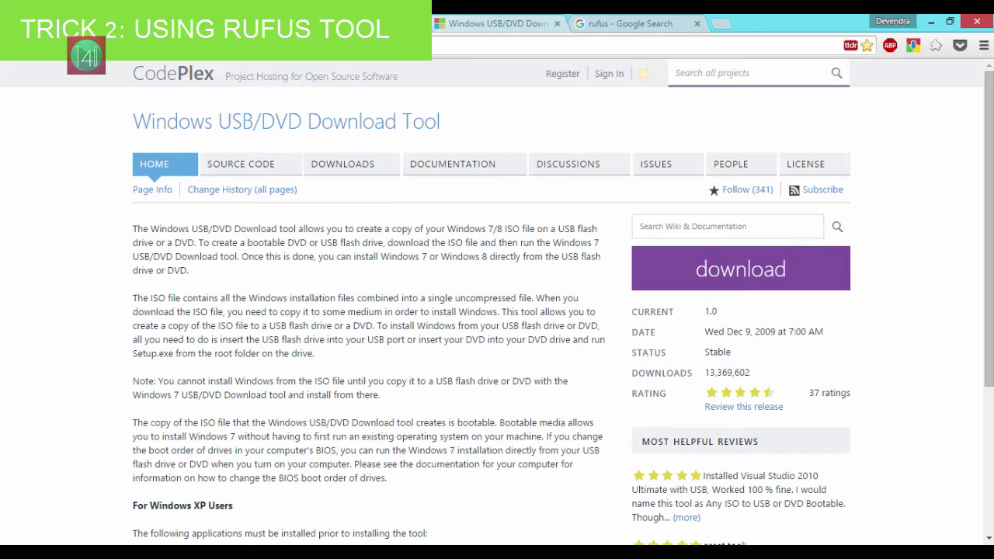
# Step: Close the download tool tab, read the Rufus site's notes, and bring up the Rufus 2.4 Portable link's options
pyautogui.click(557, 23)
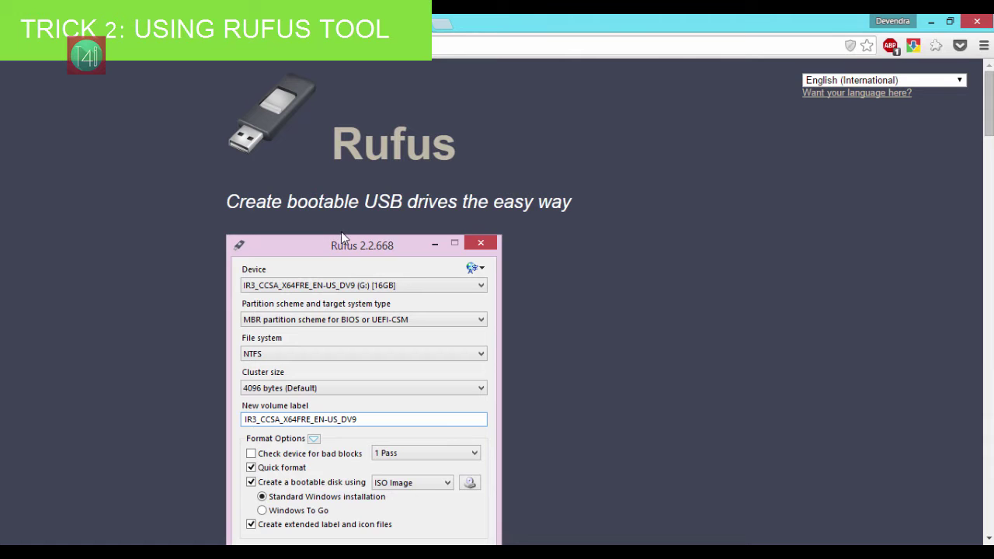
pyautogui.scroll(-7, 347, 234)
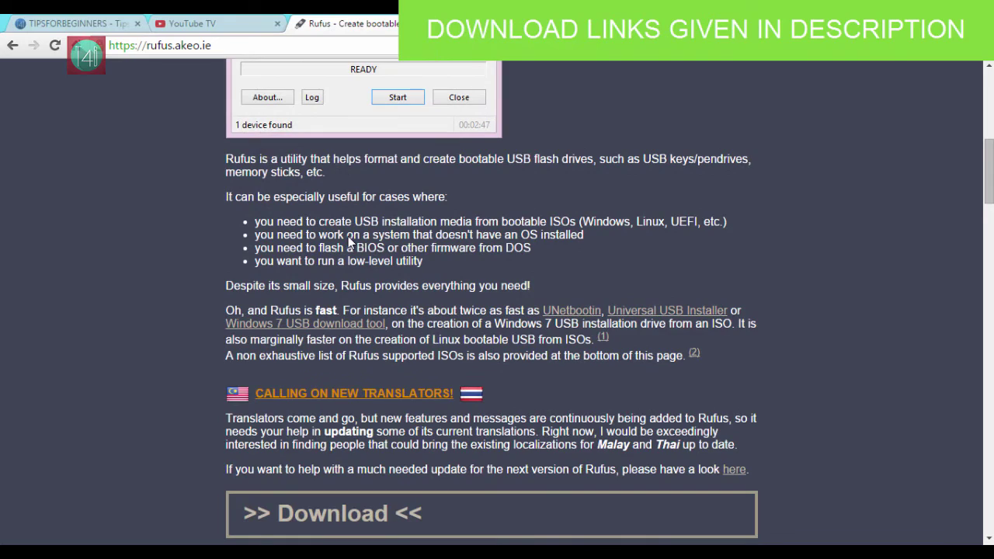
pyautogui.scroll(-3, 349, 243)
pyautogui.scroll(-4, 348, 243)
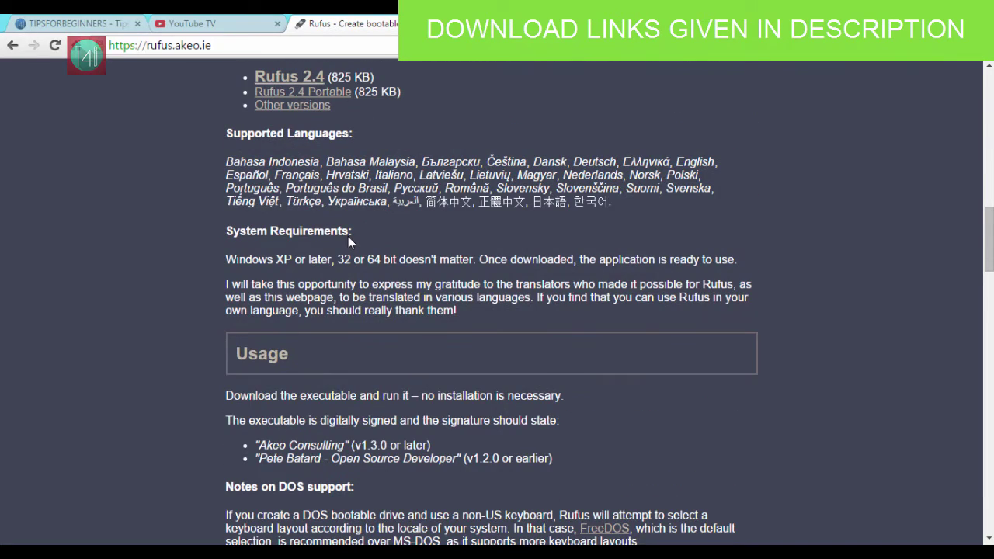
pyautogui.scroll(-1, 359, 248)
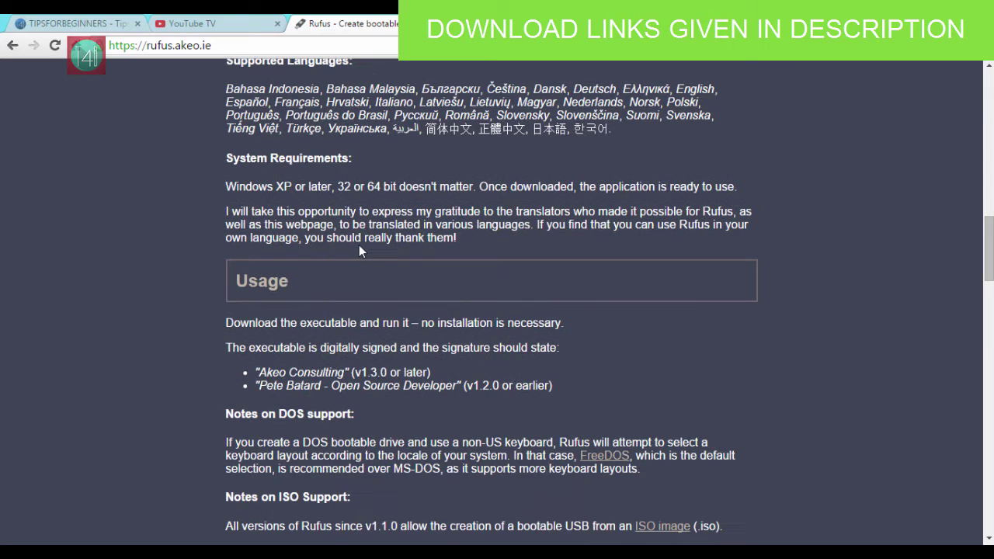
pyautogui.scroll(-6, 358, 247)
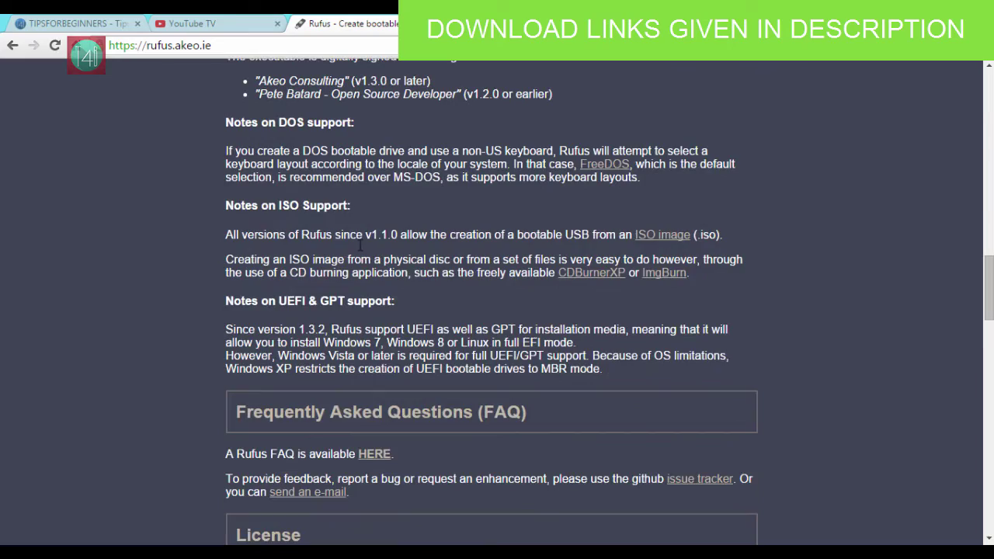
pyautogui.scroll(20, 359, 248)
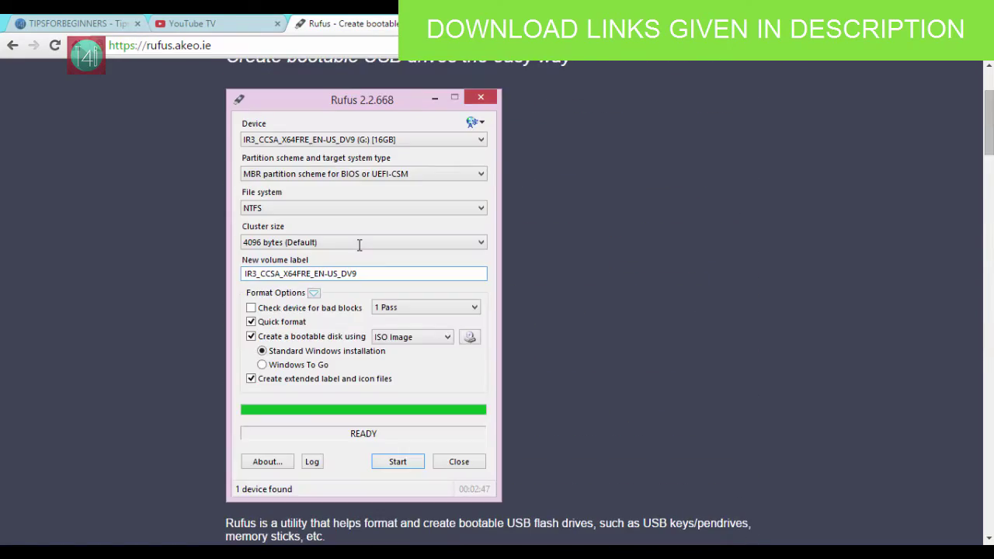
pyautogui.scroll(-9, 358, 245)
pyautogui.rightClick(334, 383)
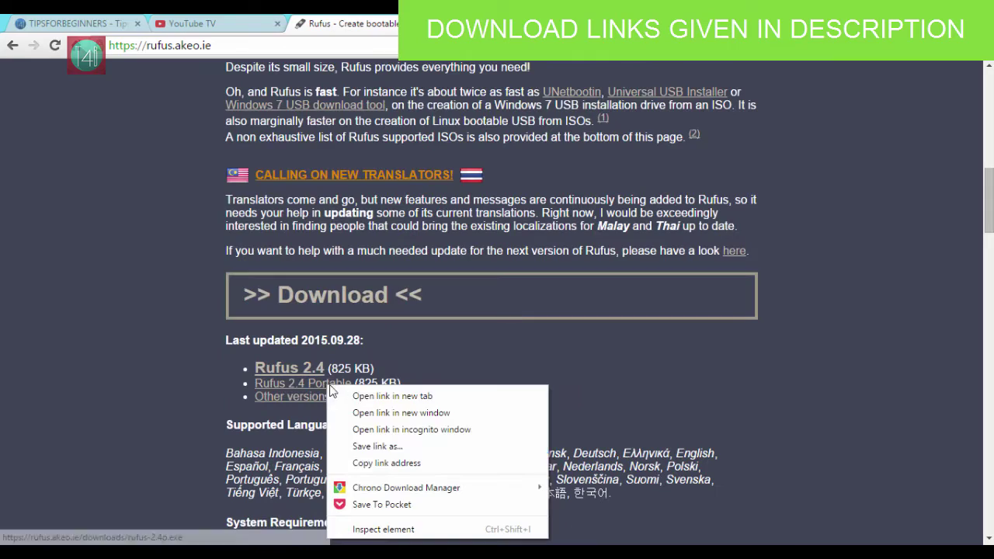
# Step: Save the Rufus 2.4 Portable download and launch rufus-2.4p.exe from the WIN 10 folder
pyautogui.click(363, 449)
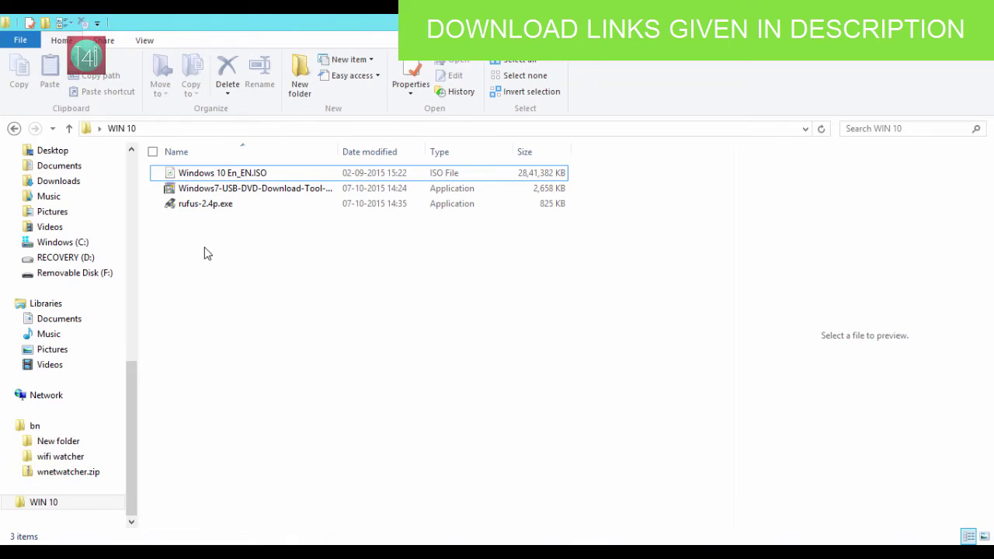
pyautogui.rightClick(204, 248)
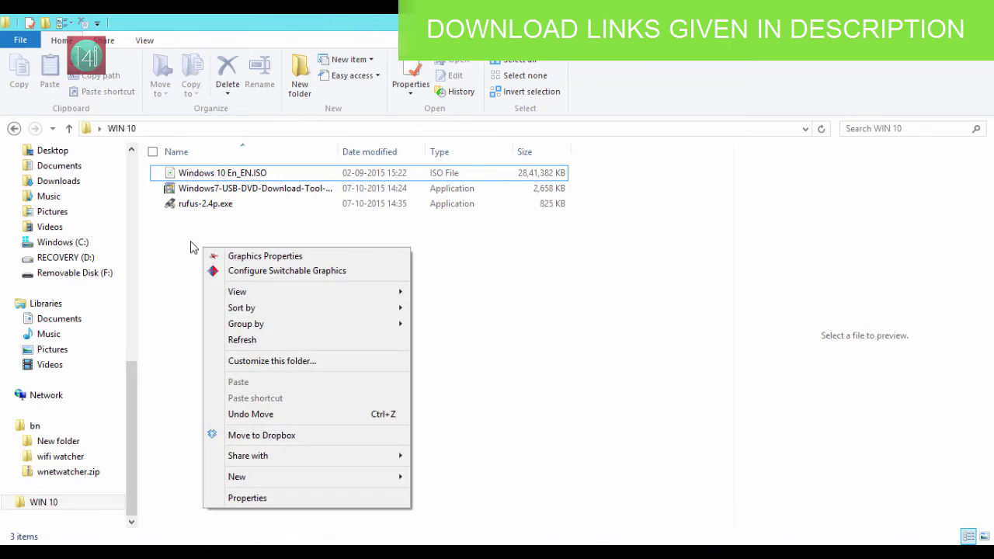
pyautogui.click(195, 248)
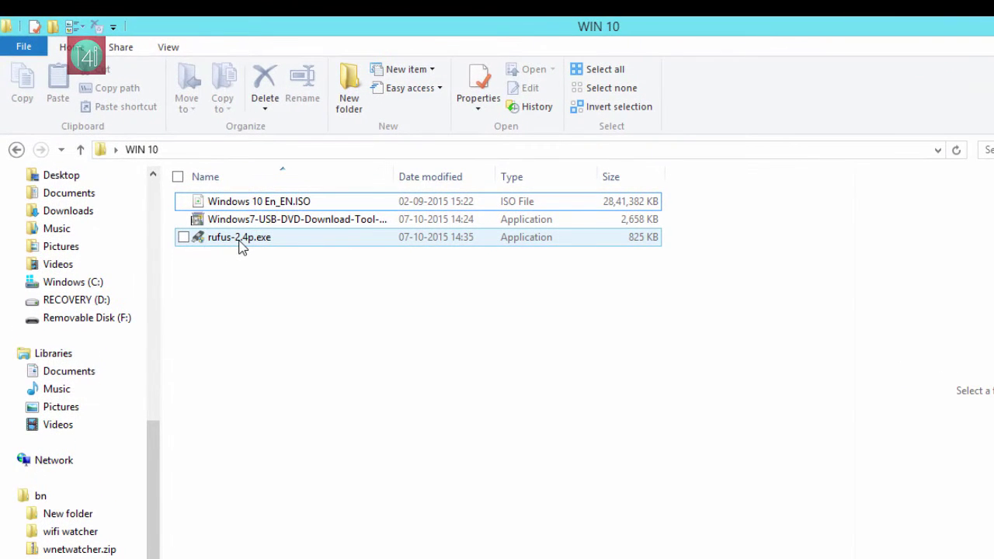
pyautogui.click(233, 236)
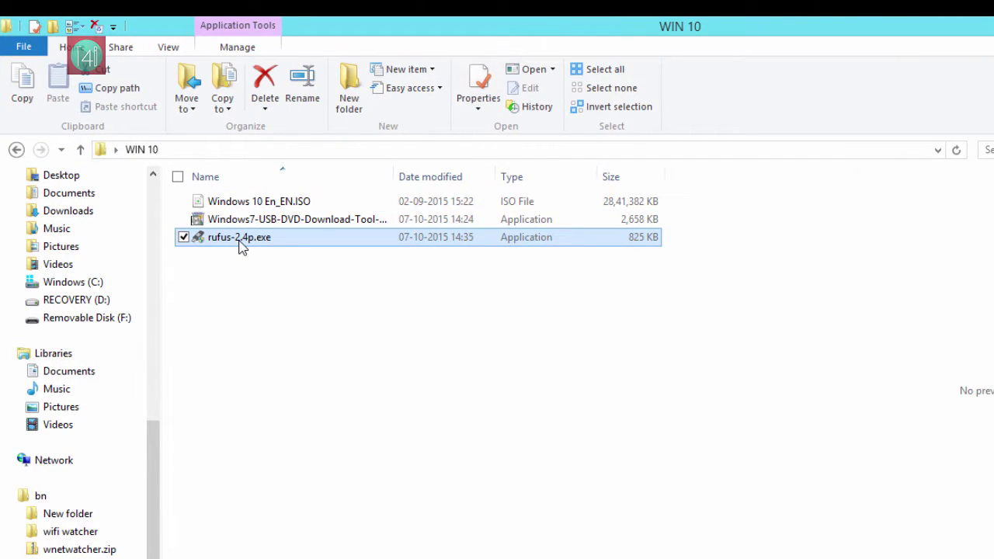
pyautogui.doubleClick(241, 244)
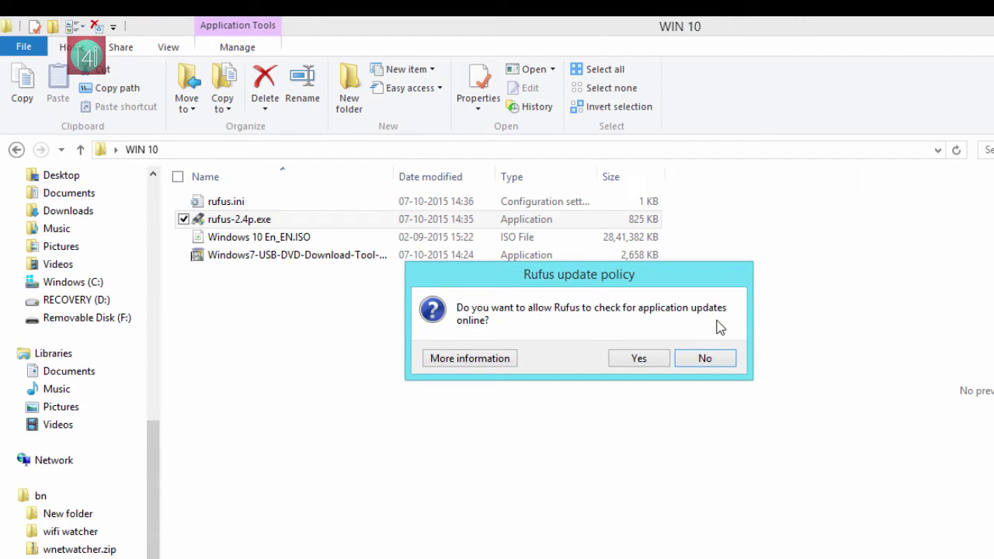
# Step: Allow online update checks and keep NO_LABEL (F:) [8GB] as the device
pyautogui.click(639, 360)
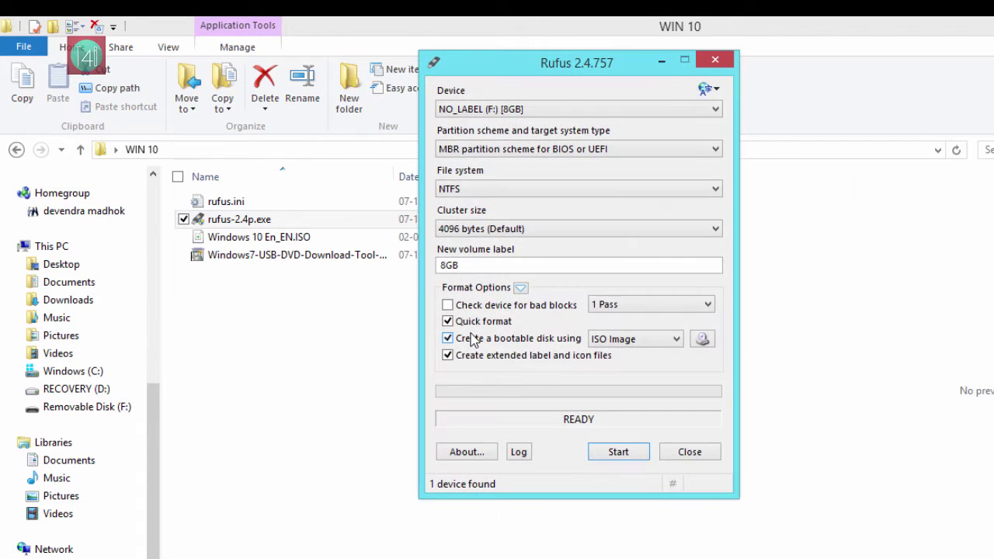
pyautogui.moveTo(483, 68); pyautogui.dragTo(363, 130)
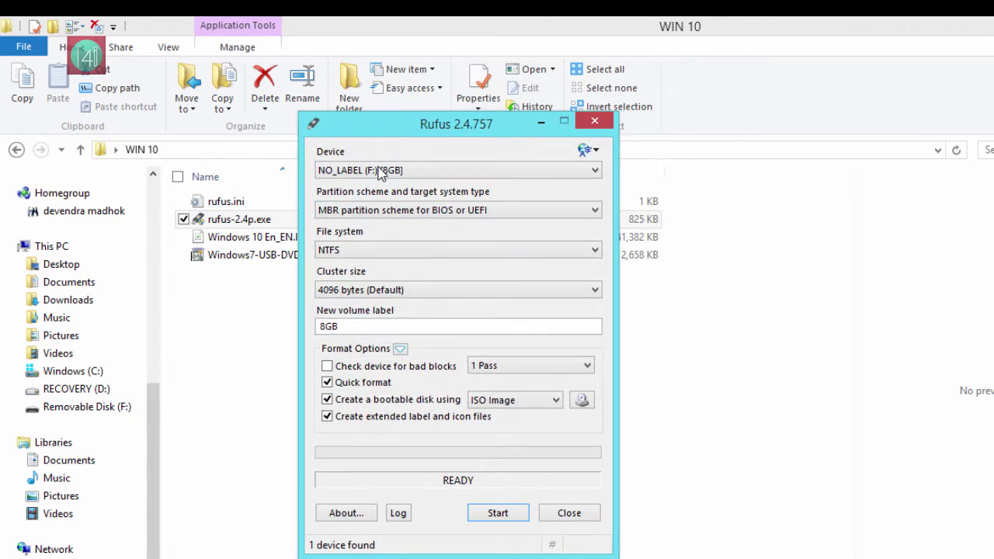
pyautogui.click(380, 172)
pyautogui.click(381, 175)
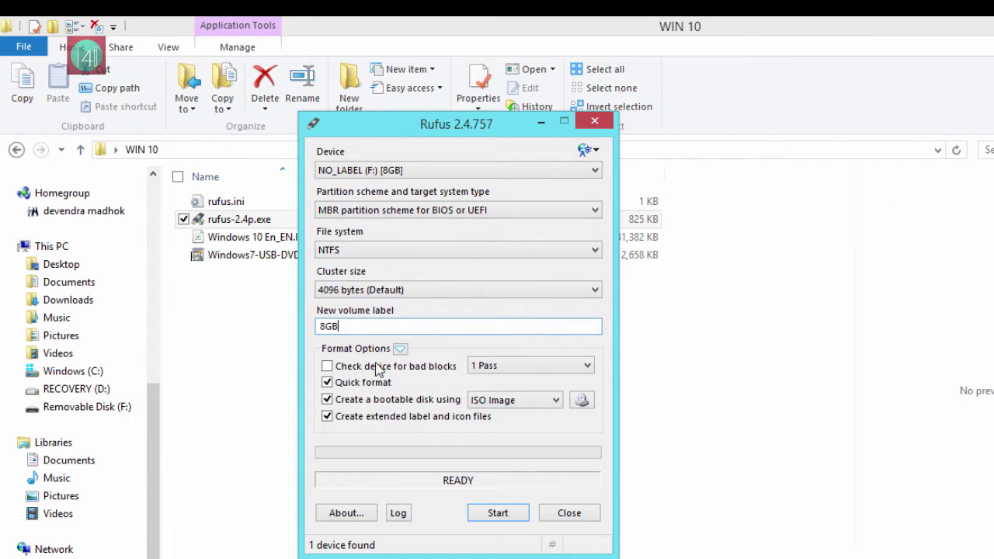
# Step: Load Windows 10 En_EN.ISO as the bootable ISO image
pyautogui.click(582, 400)
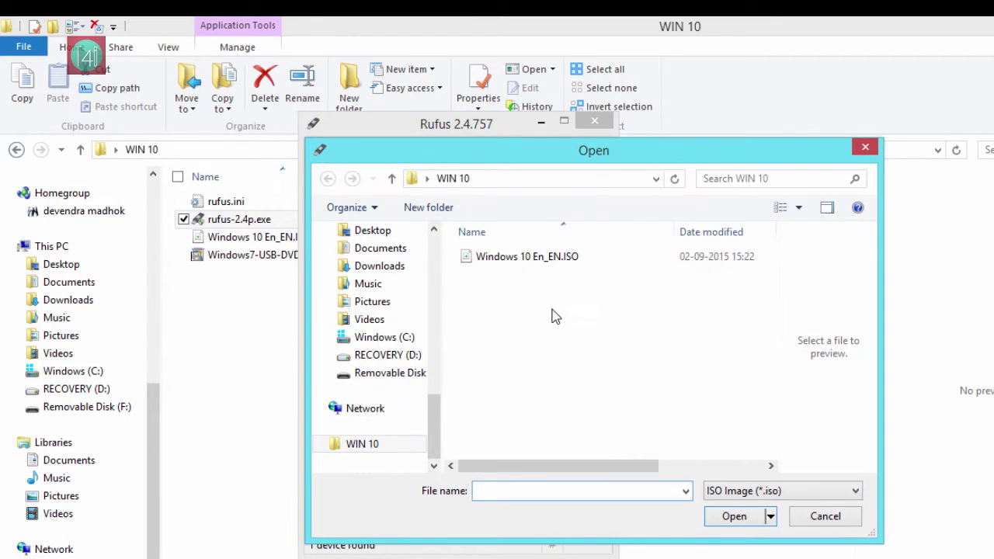
pyautogui.click(544, 258)
pyautogui.click(747, 522)
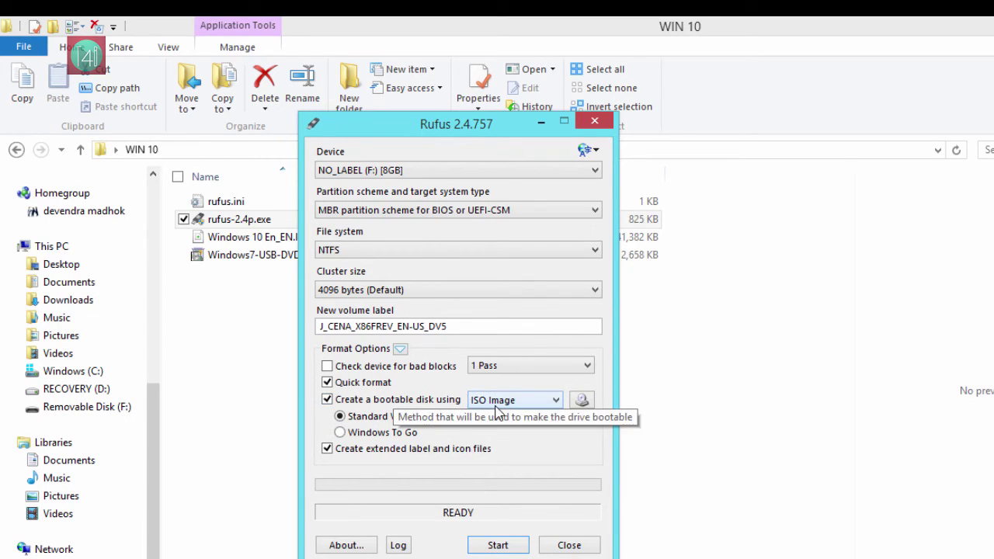
# Step: Keep Standard Windows installation as the install type and start writing the drive
pyautogui.click(367, 434)
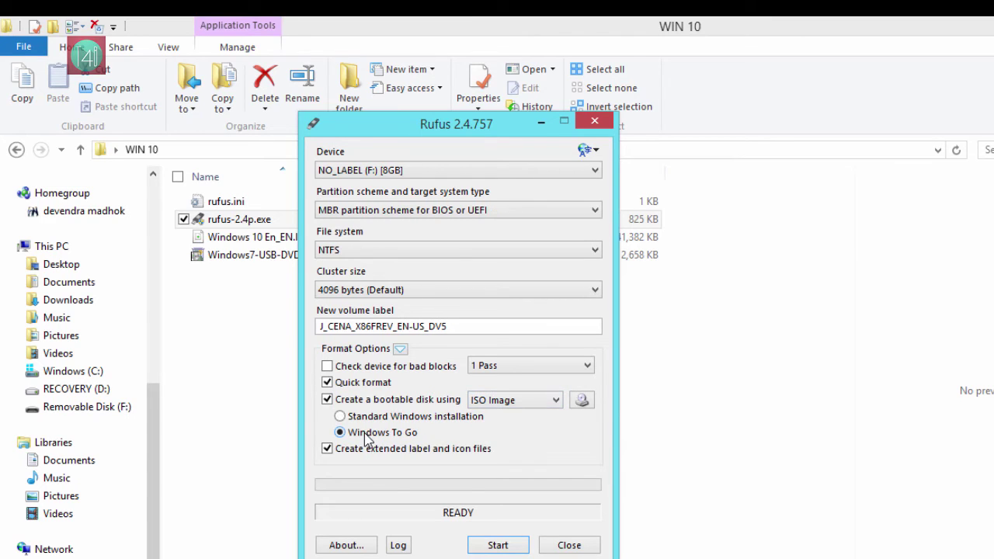
pyautogui.click(366, 419)
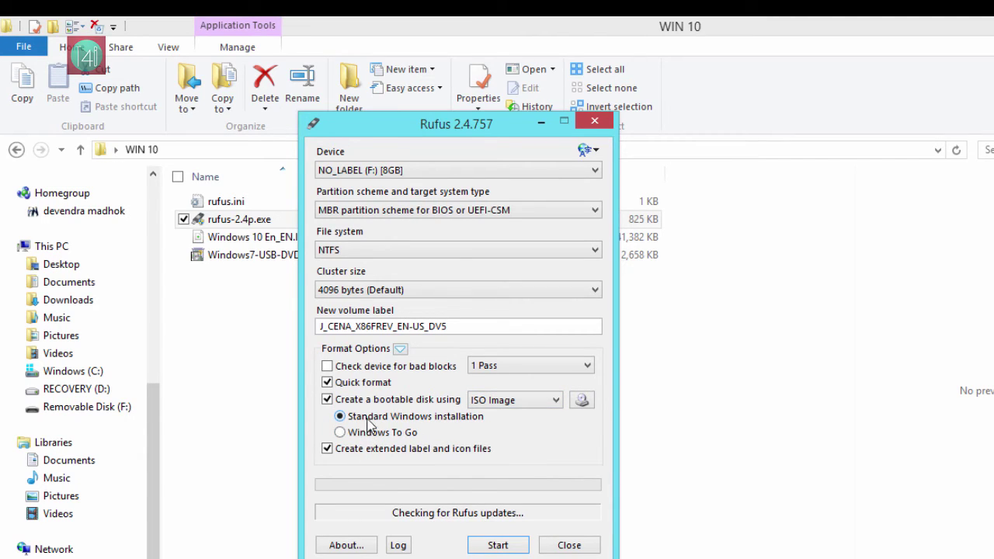
pyautogui.click(375, 435)
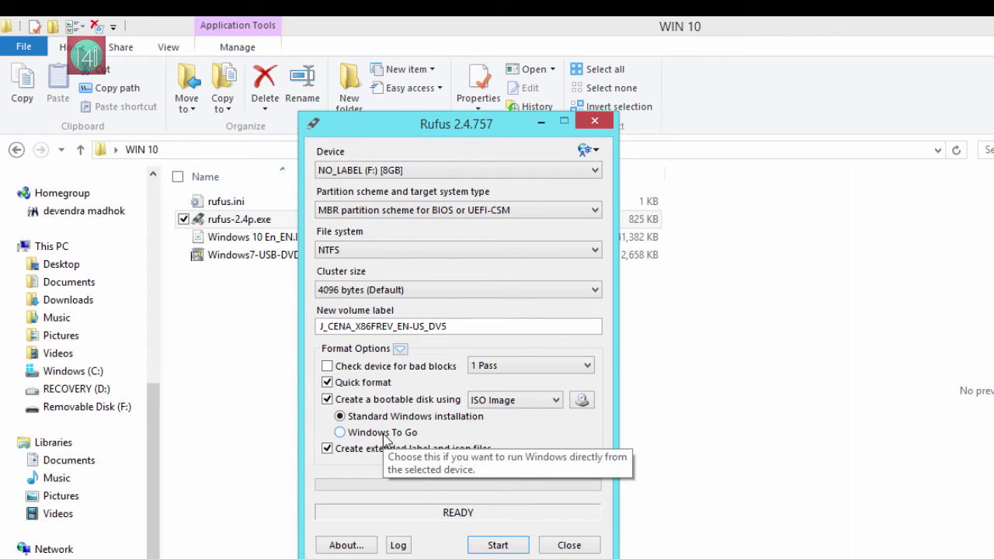
pyautogui.click(498, 545)
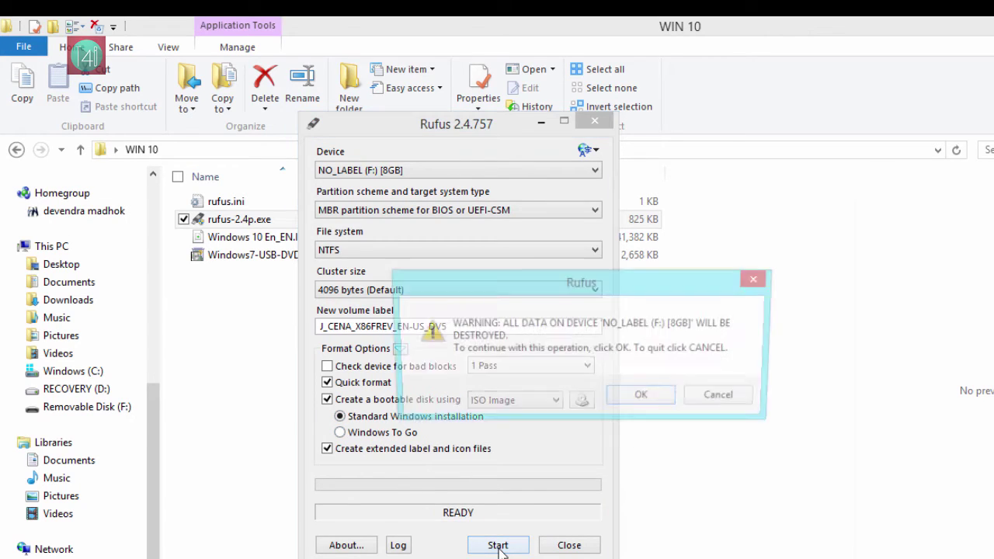
# Step: Accept the warning that all data on NO_LABEL (F:) [8GB] will be destroyed
pyautogui.click(642, 398)
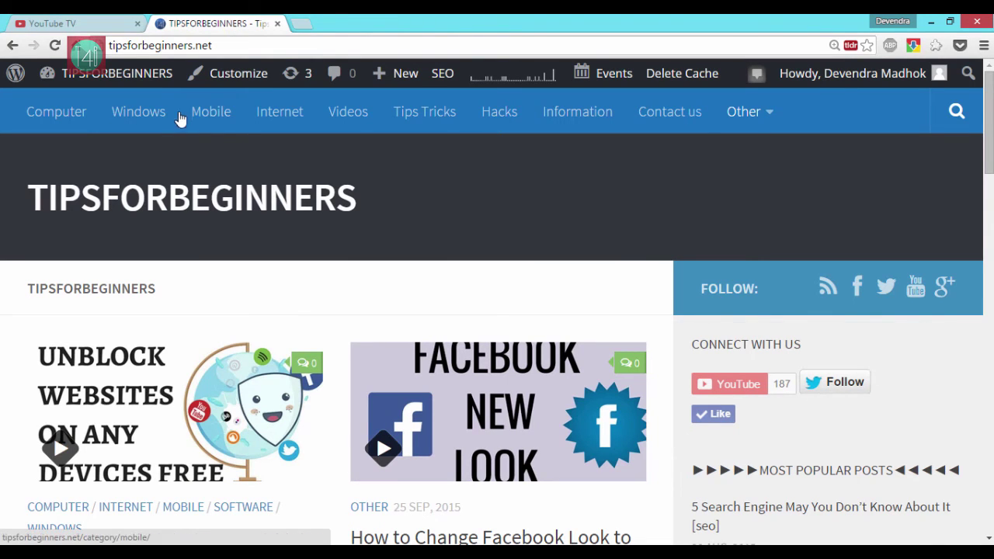
# Step: Browse the TipsForBeginners channel's videos, then return to its YouTube TV page
pyautogui.click(74, 26)
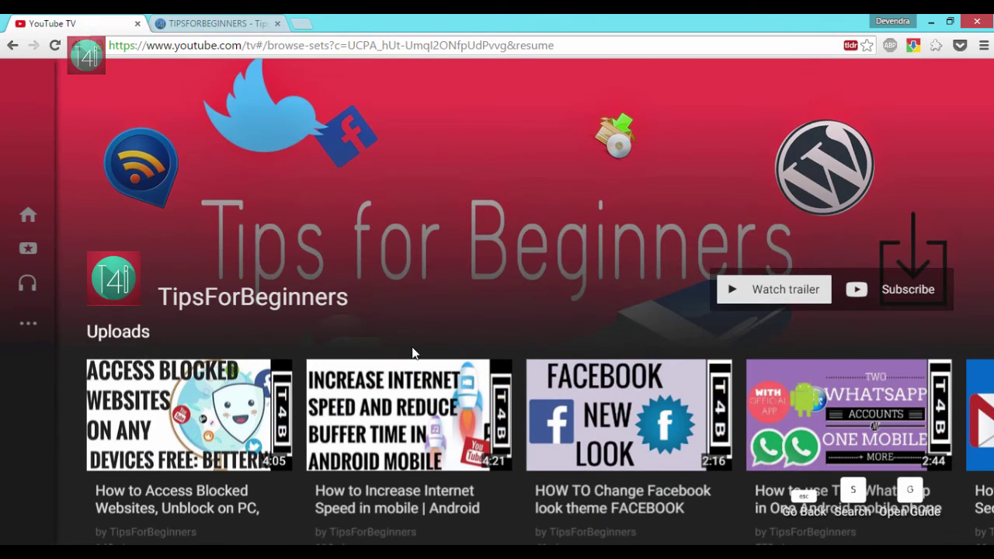
pyautogui.scroll(-2, 408, 361)
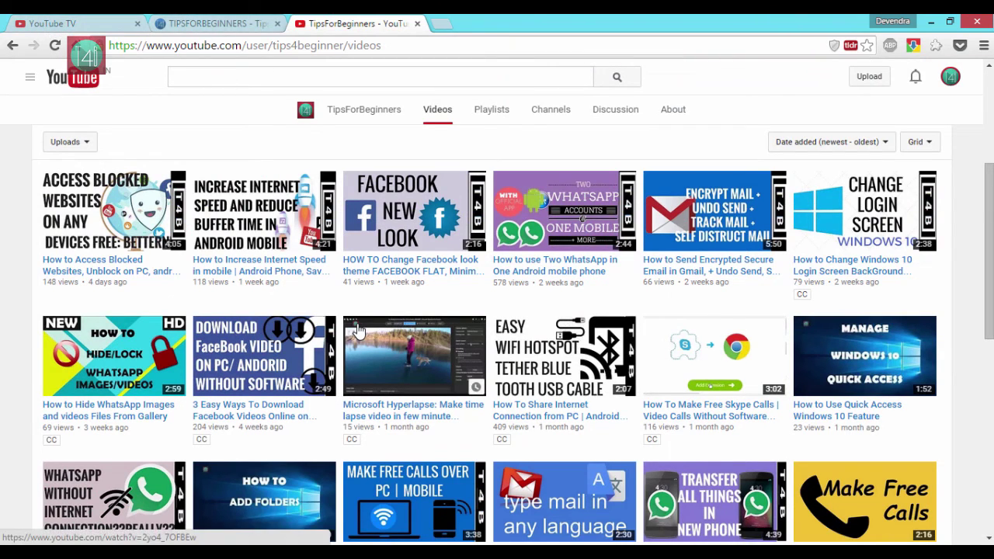
pyautogui.scroll(-1, 354, 329)
pyautogui.scroll(-9, 353, 330)
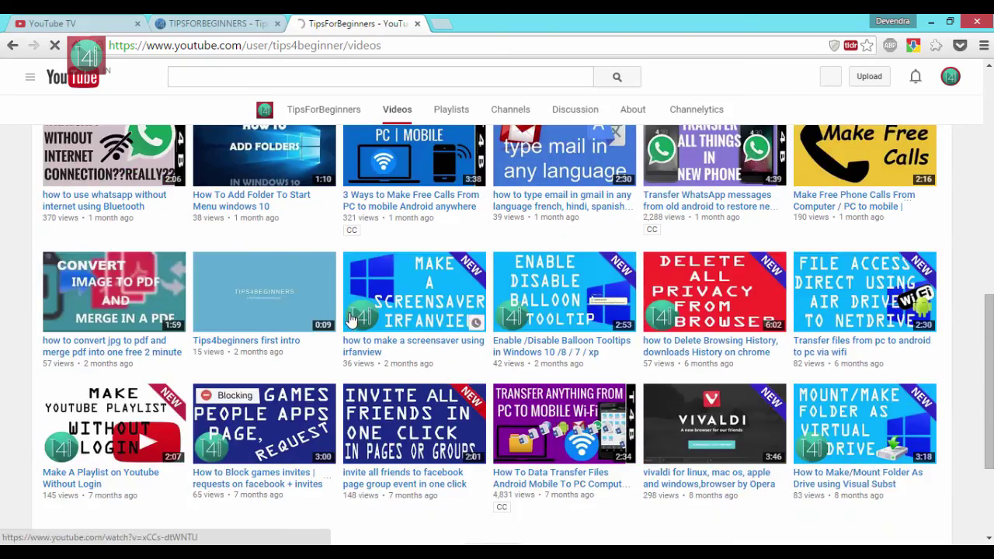
pyautogui.scroll(2, 449, 304)
pyautogui.scroll(15, 449, 304)
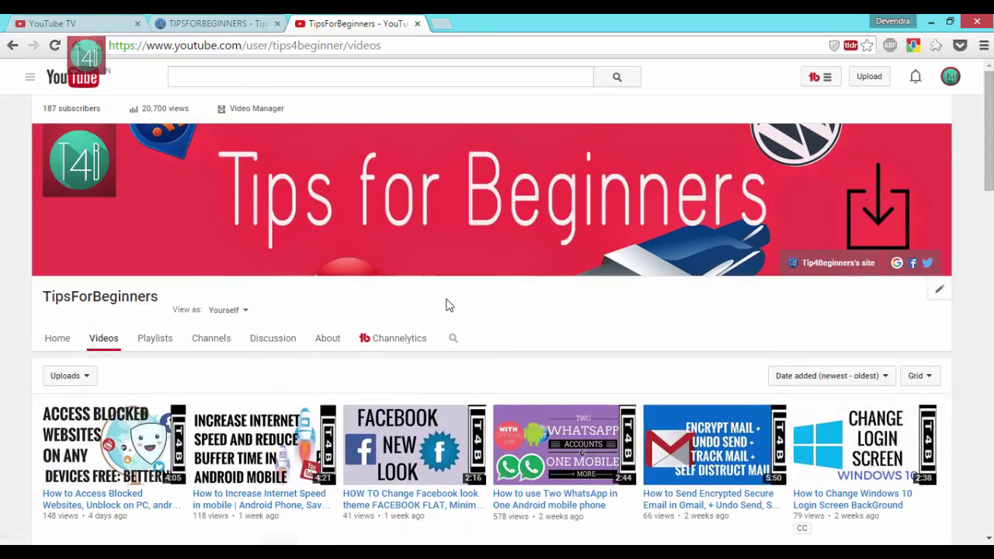
pyautogui.click(67, 22)
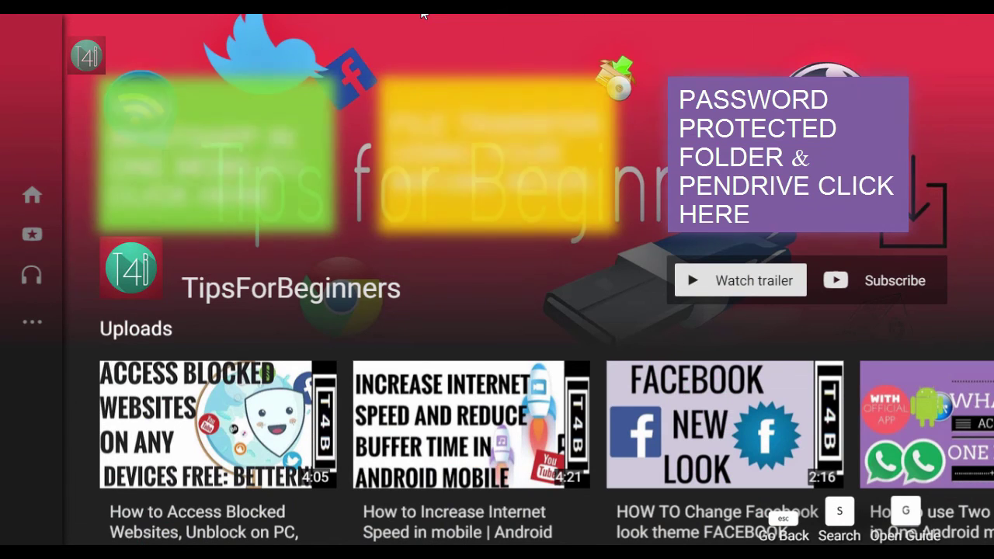